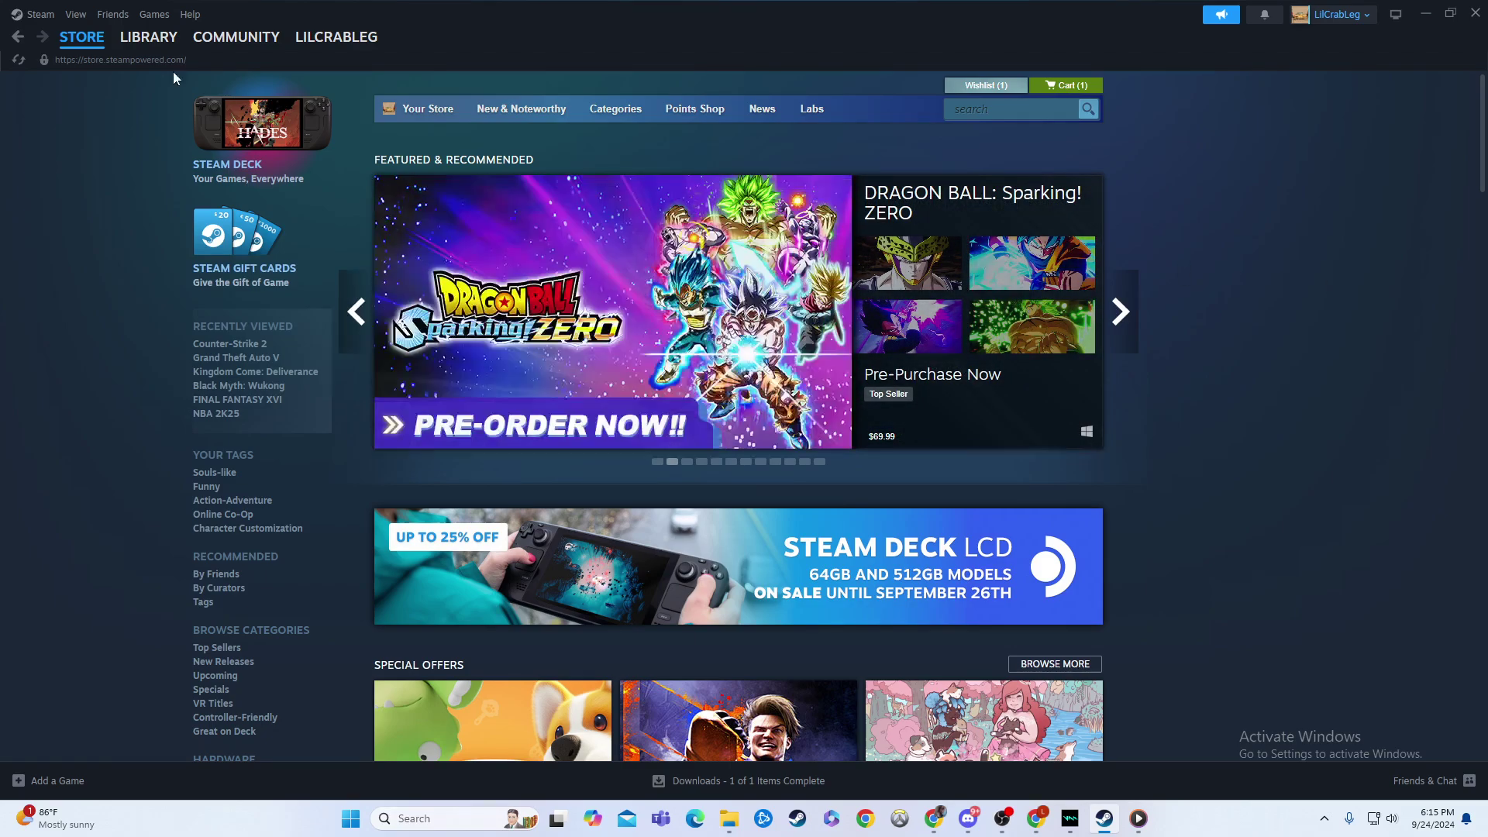
- Open Steam Settings on the In Game section, where the FPS counter is off
{"action": "left_click", "coordinate": [19, 16]}
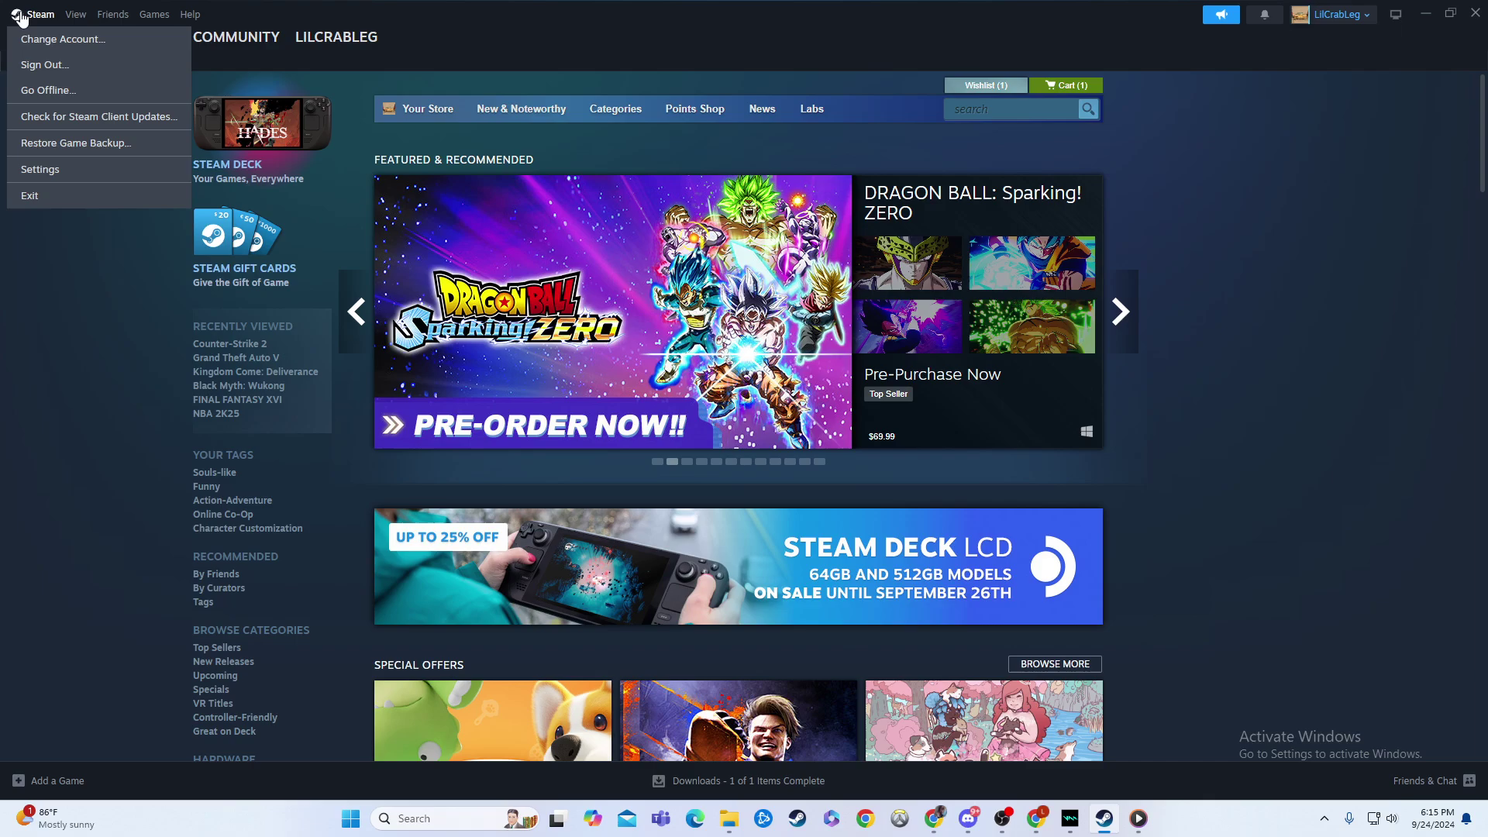
{"action": "left_click", "coordinate": [83, 169]}
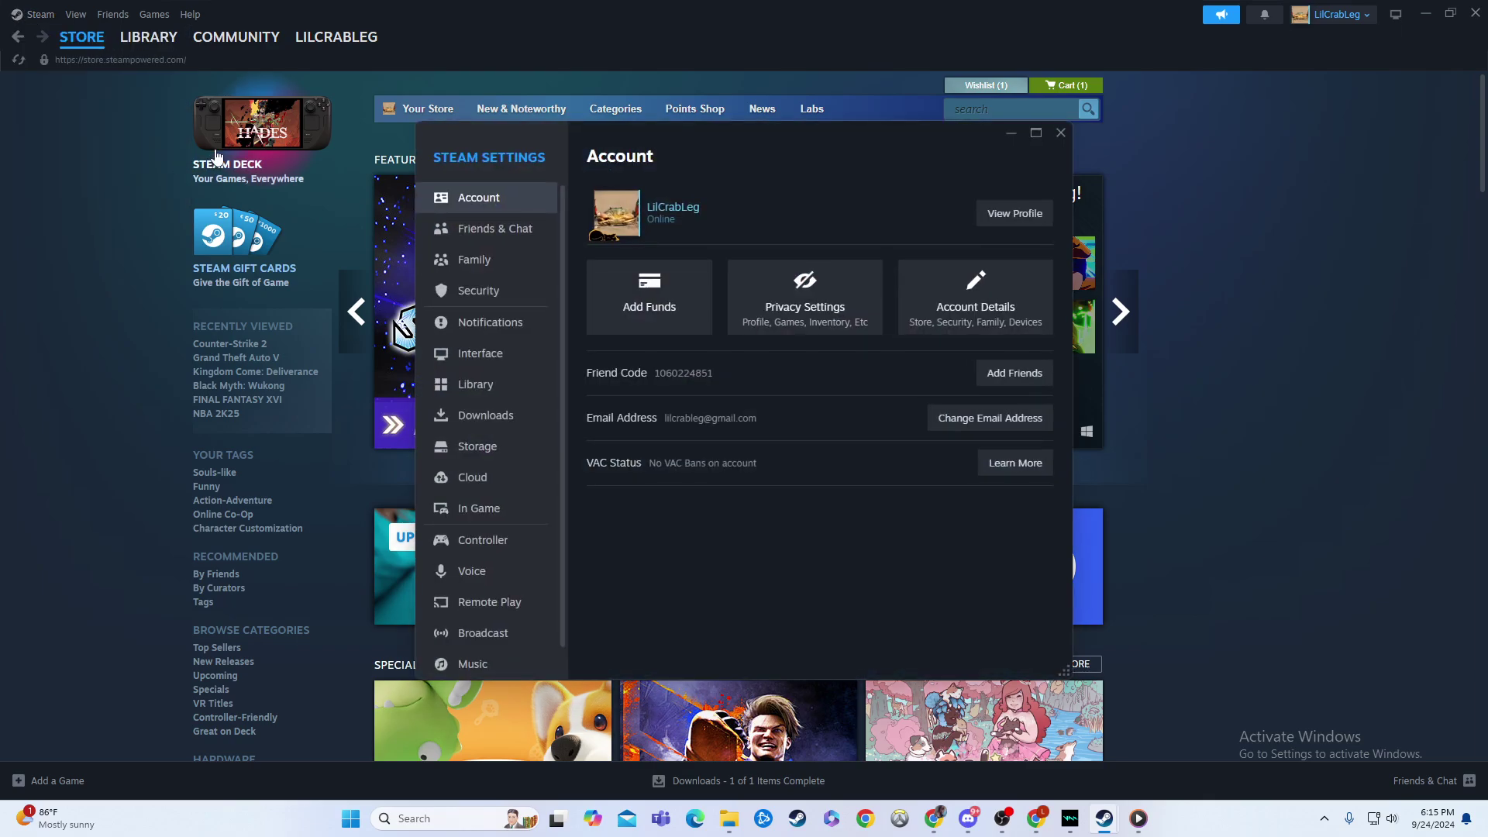
{"action": "left_click", "coordinate": [508, 509]}
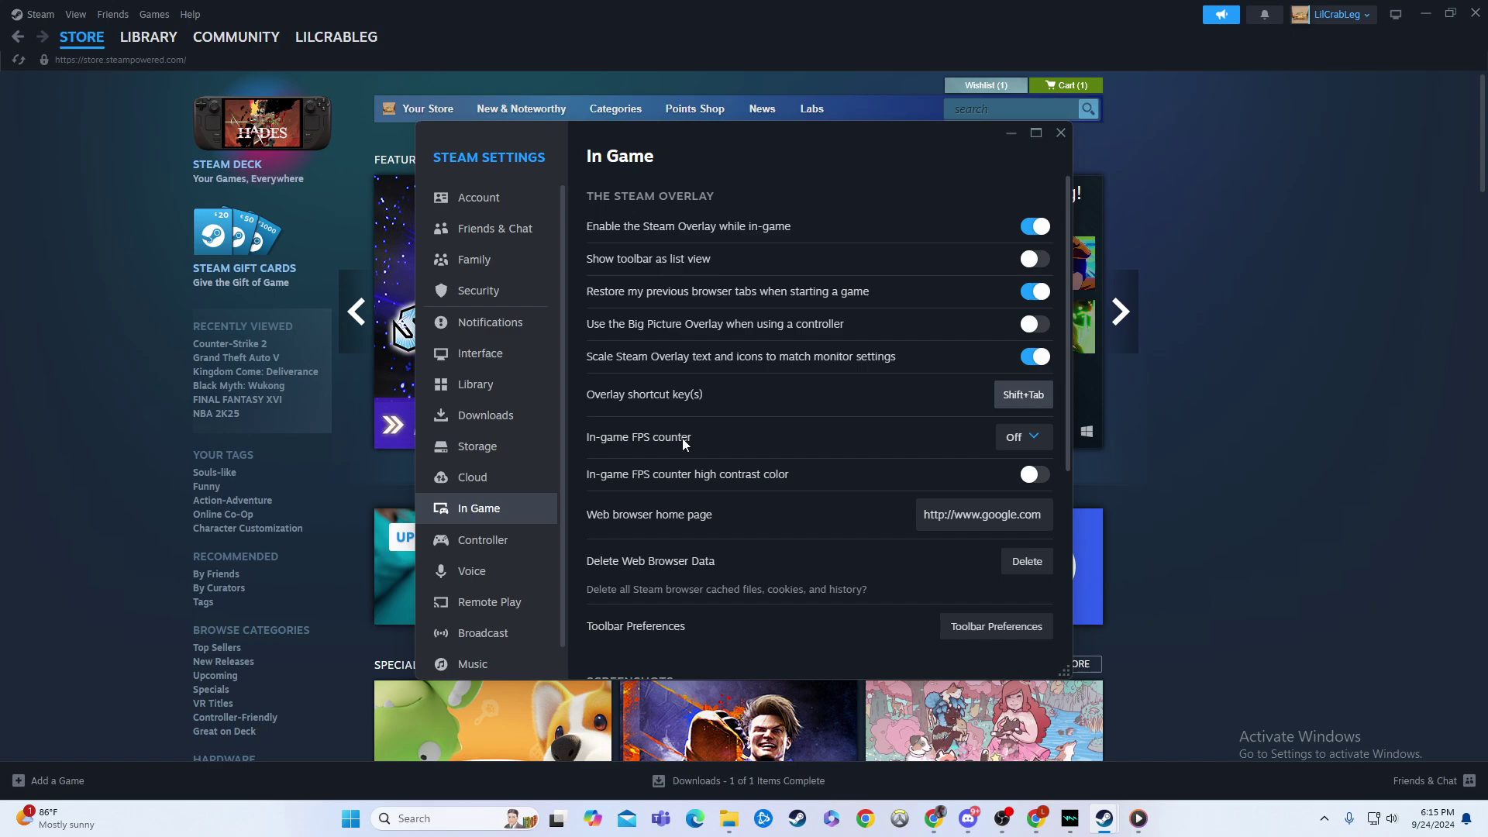
- Set the in-game FPS counter position to Top-left
{"action": "left_click", "coordinate": [1043, 448]}
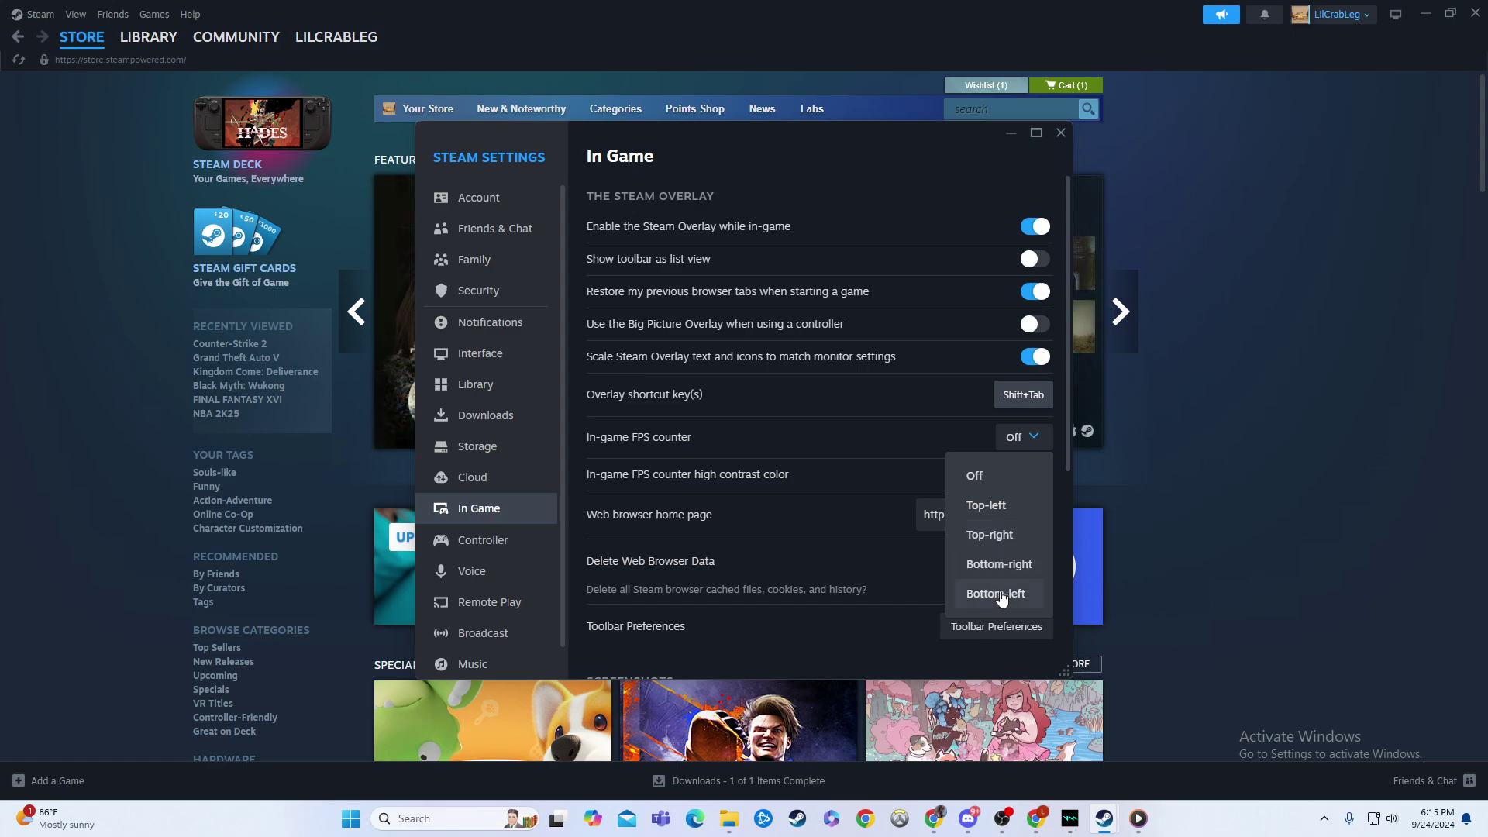
{"action": "left_click", "coordinate": [1030, 518]}
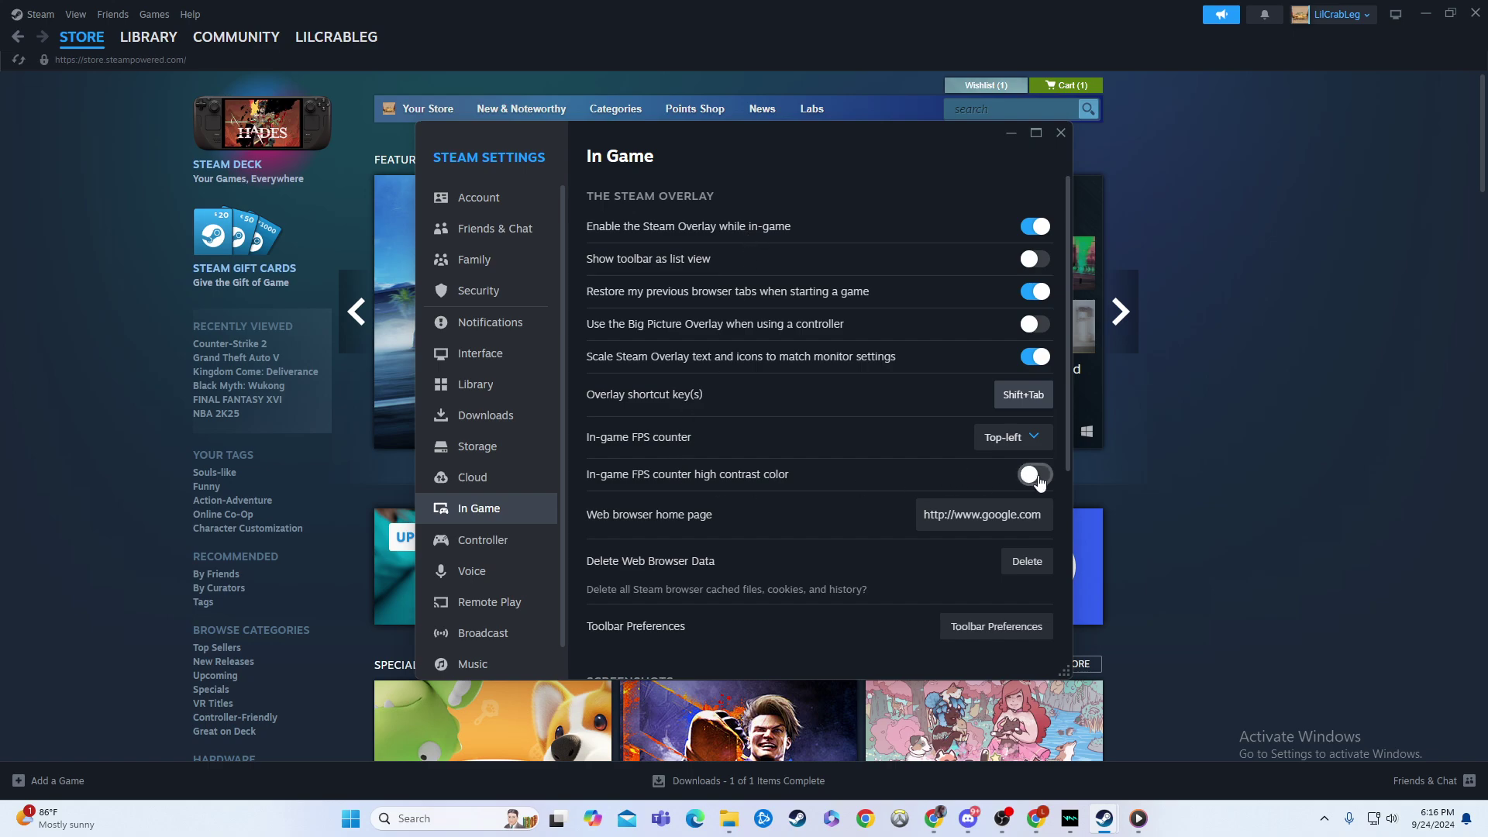
{"action": "left_click", "coordinate": [1012, 475]}
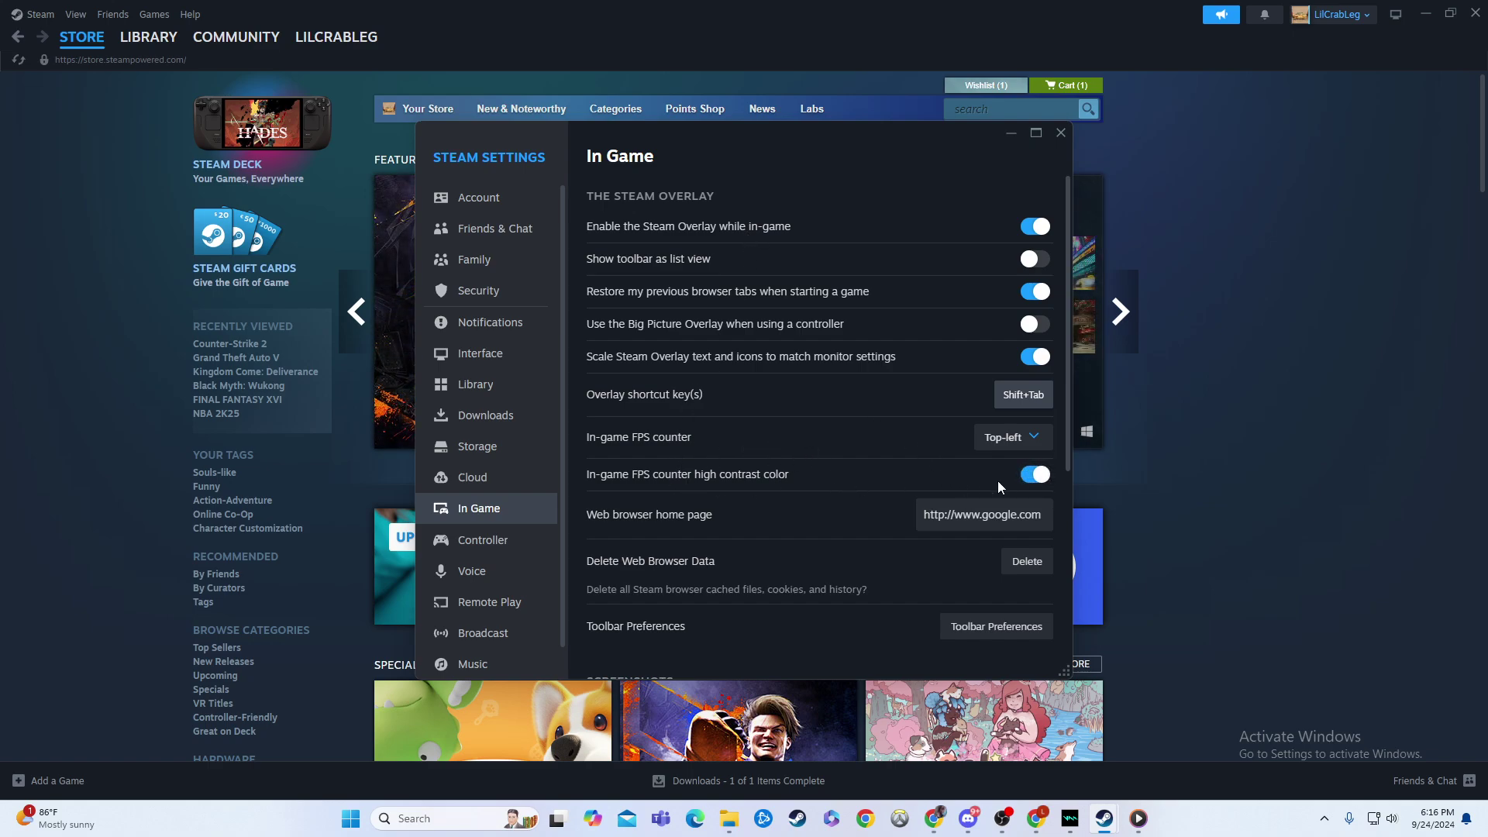
{"action": "left_click", "coordinate": [1032, 474]}
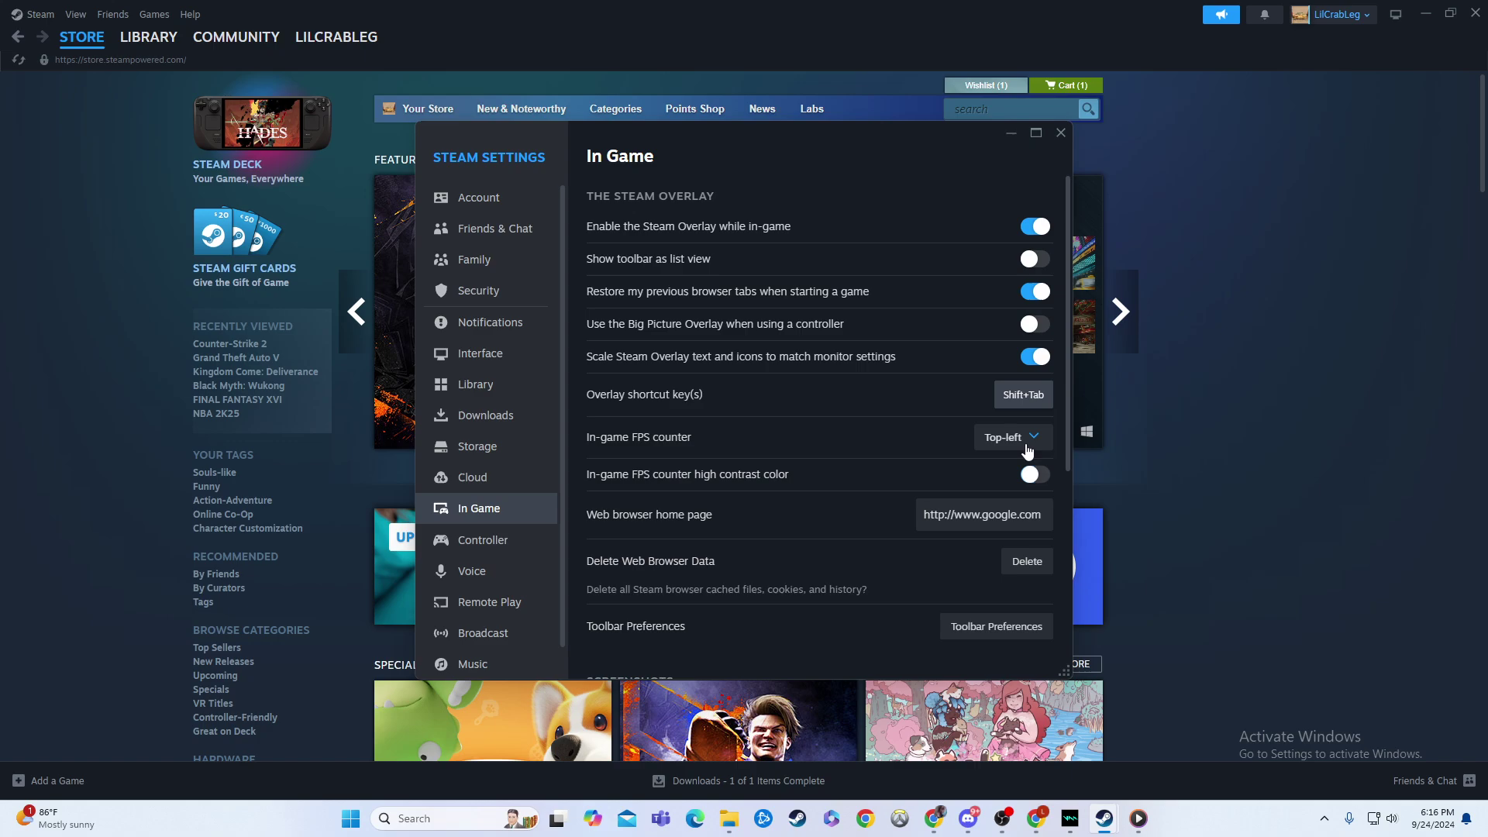